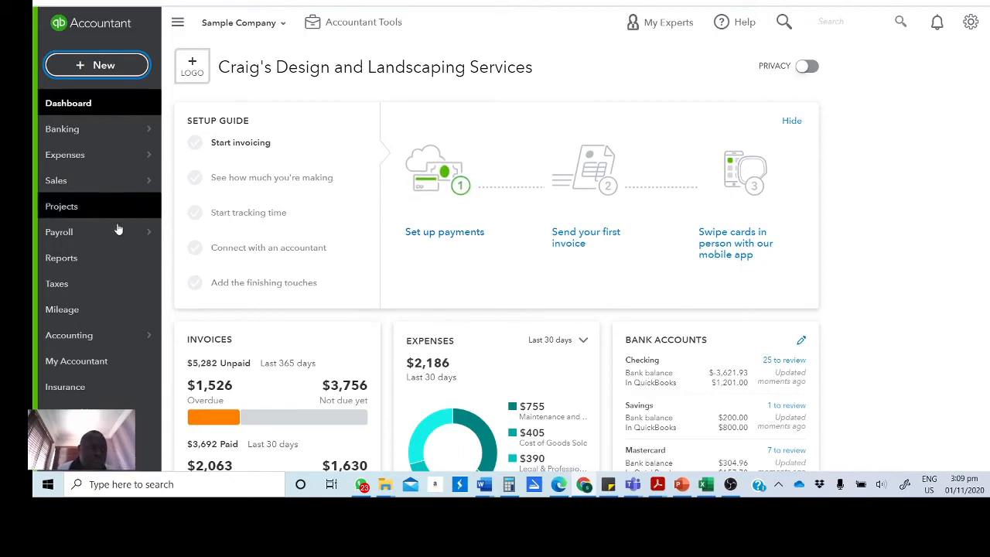
- Create a new estimate for the customer Amy's Bird Sanctuary
{"action": "left_click", "coordinate": [93, 68]}
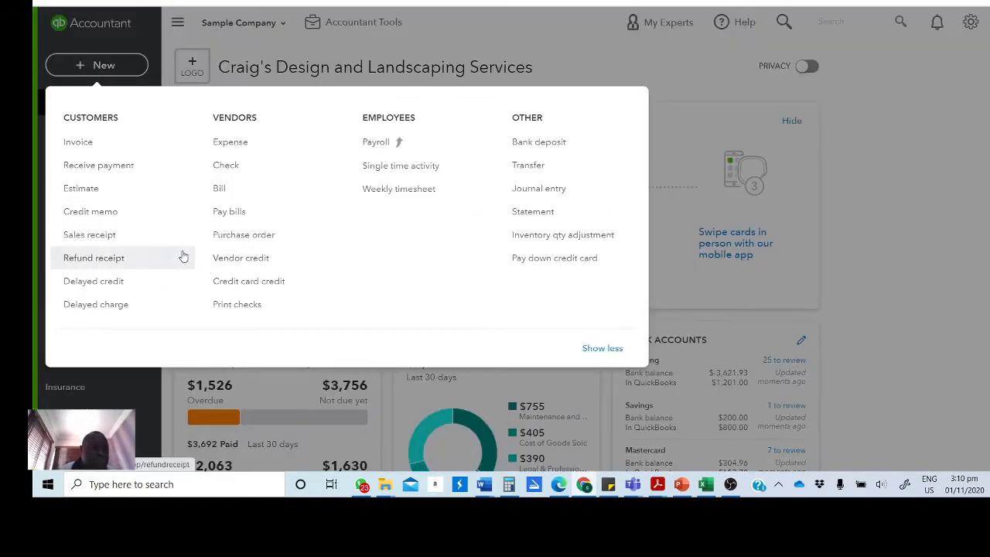
{"action": "left_click", "coordinate": [102, 198]}
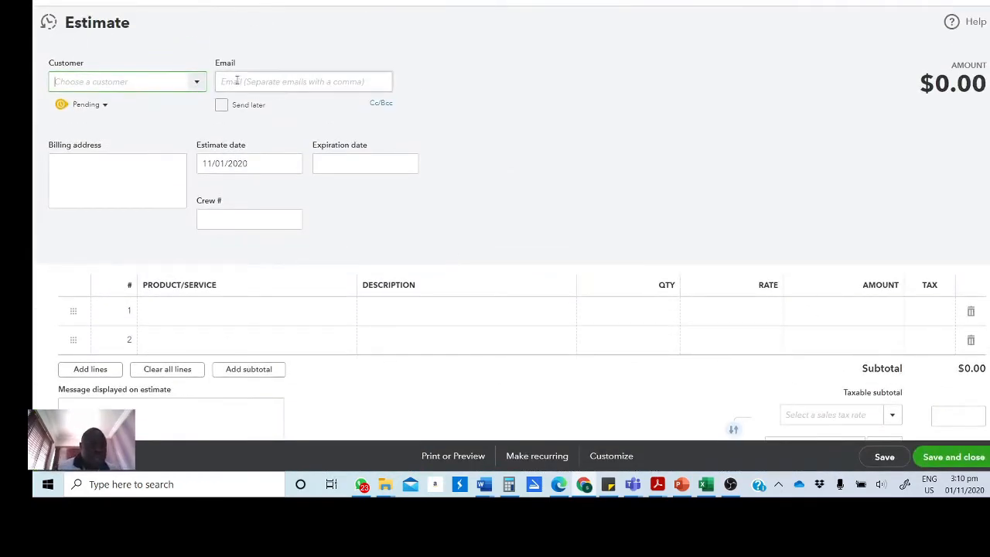
{"action": "left_click", "coordinate": [198, 84]}
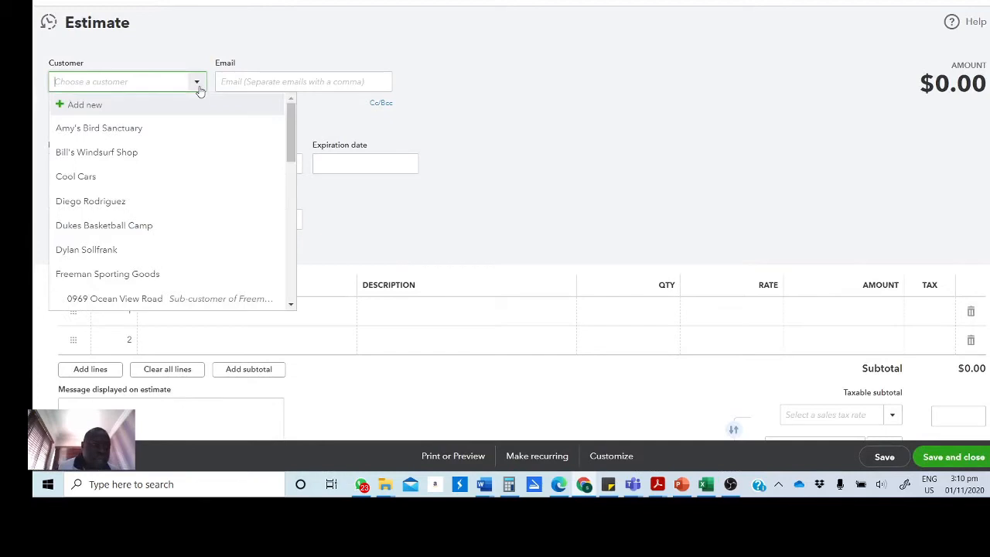
{"action": "left_click", "coordinate": [157, 130]}
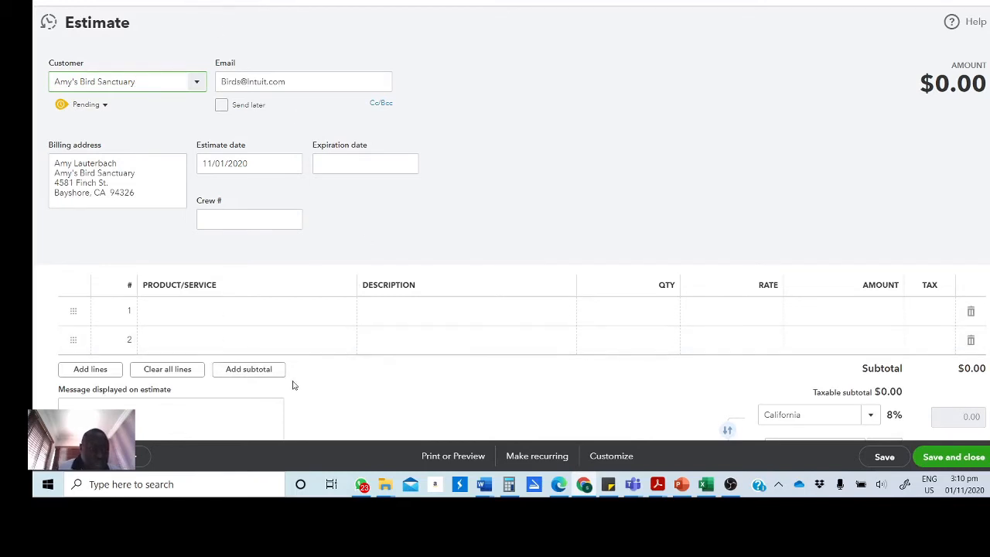
- Add the Landscaping Trimming service as the estimate's first line
{"action": "left_click", "coordinate": [218, 313]}
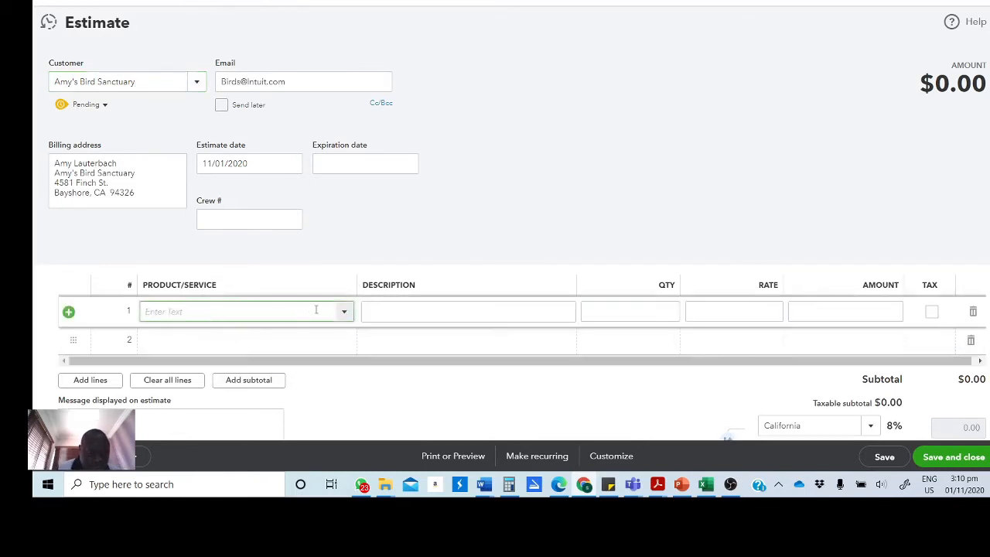
{"action": "left_click", "coordinate": [345, 312]}
{"action": "scroll", "coordinate": [310, 267], "scroll_direction": "down", "scroll_amount": 5}
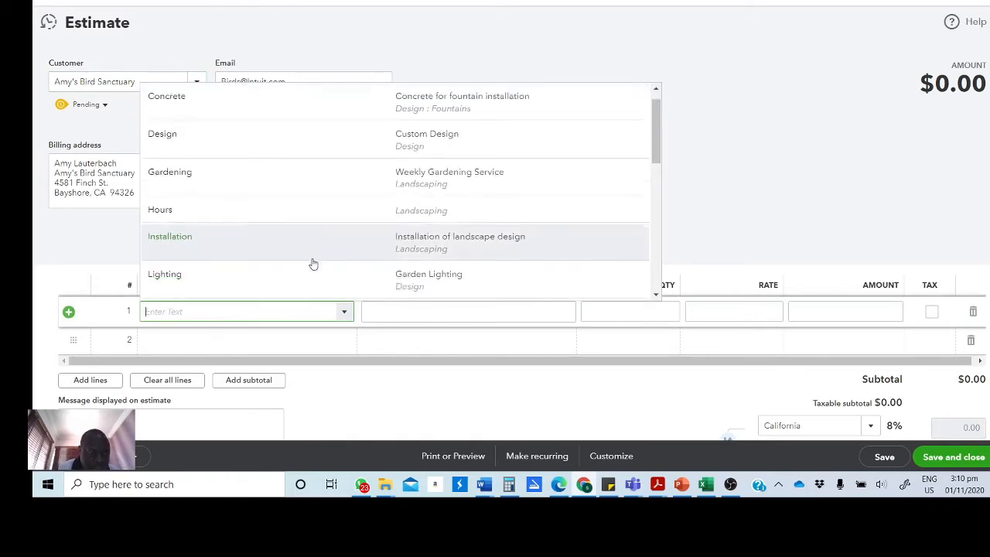
{"action": "scroll", "coordinate": [301, 266], "scroll_direction": "down", "scroll_amount": 2}
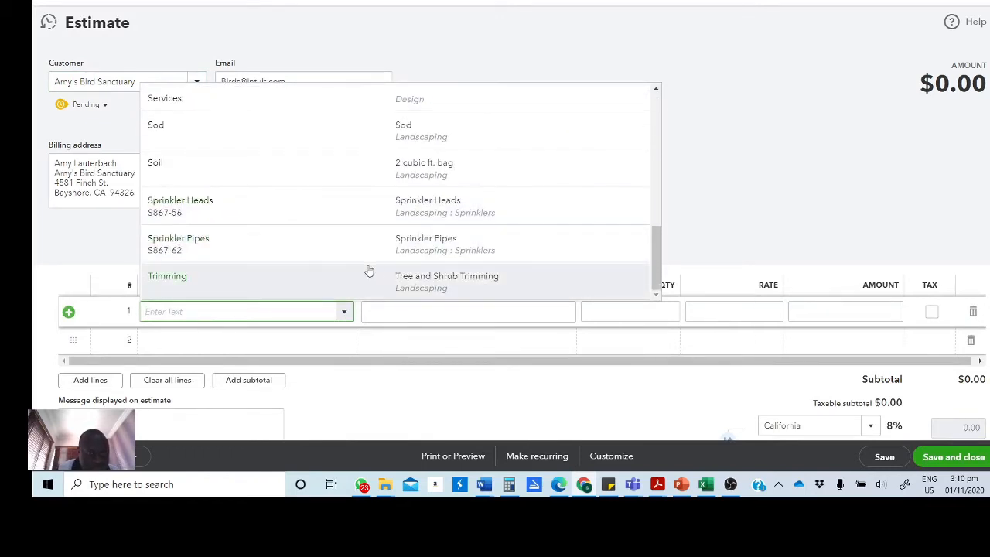
{"action": "left_click", "coordinate": [282, 295]}
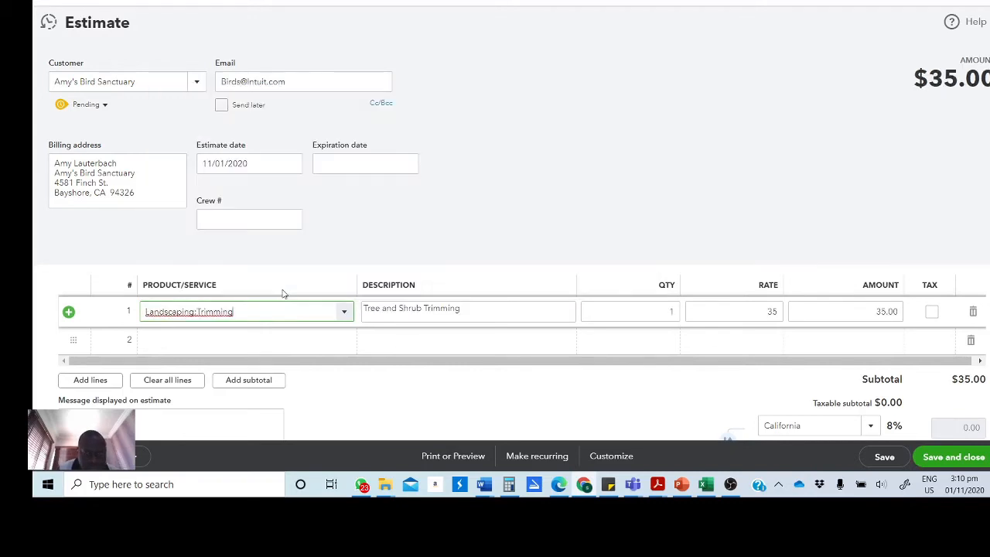
- Check the trimming line and totals, then save and close the estimate
{"action": "left_click", "coordinate": [718, 313]}
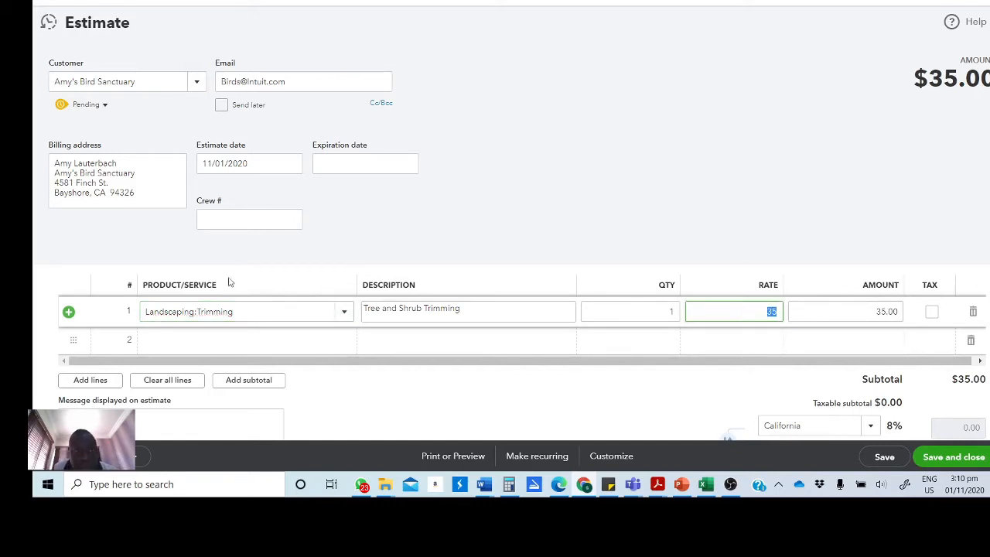
{"action": "scroll", "coordinate": [466, 201], "scroll_direction": "down", "scroll_amount": 1}
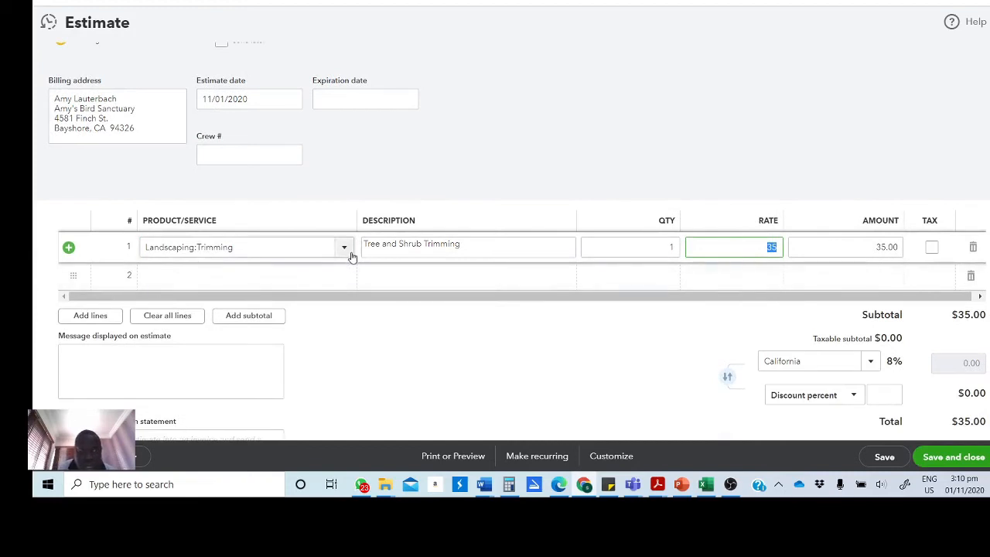
{"action": "scroll", "coordinate": [464, 268], "scroll_direction": "up", "scroll_amount": 1}
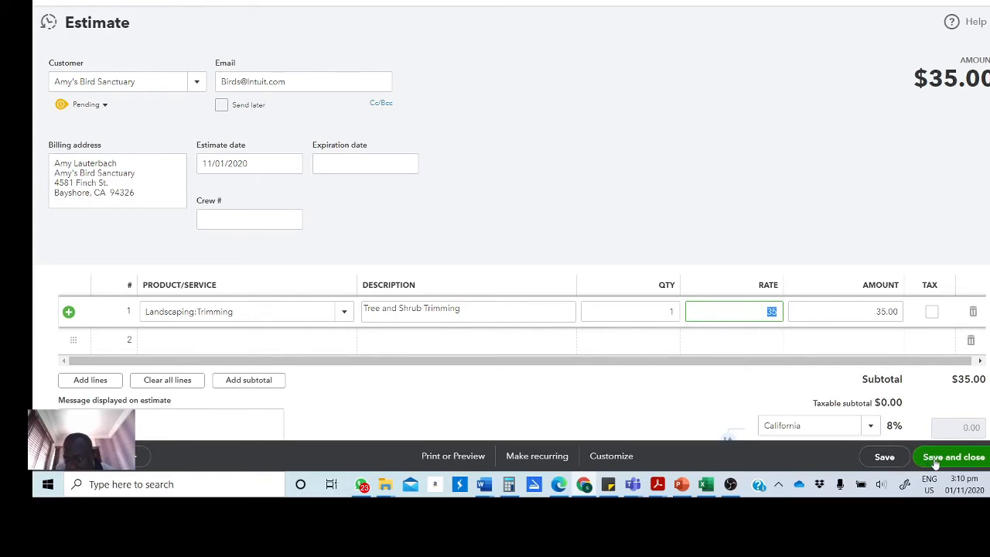
{"action": "scroll", "coordinate": [678, 342], "scroll_direction": "down", "scroll_amount": 1}
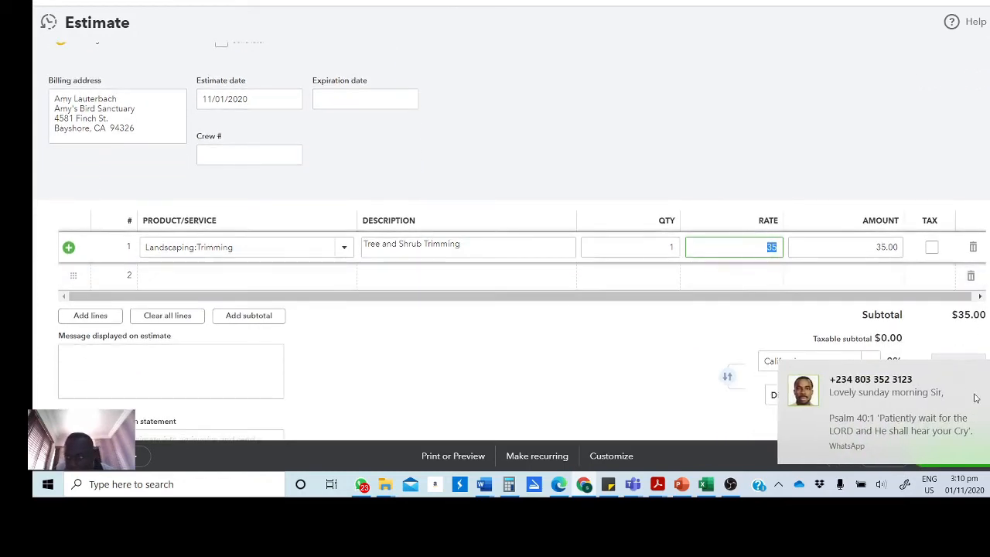
{"action": "left_click", "coordinate": [690, 347]}
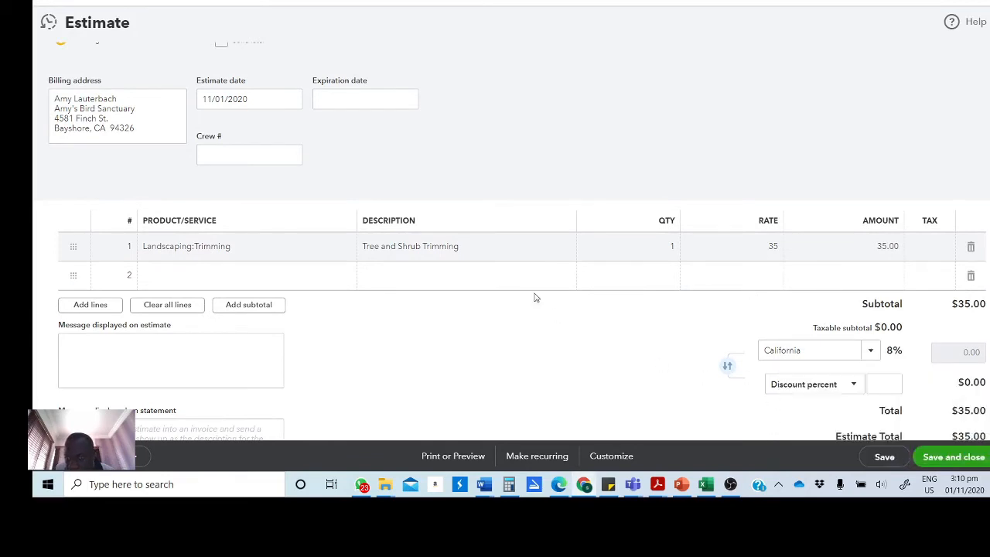
{"action": "scroll", "coordinate": [534, 298], "scroll_direction": "down", "scroll_amount": 1}
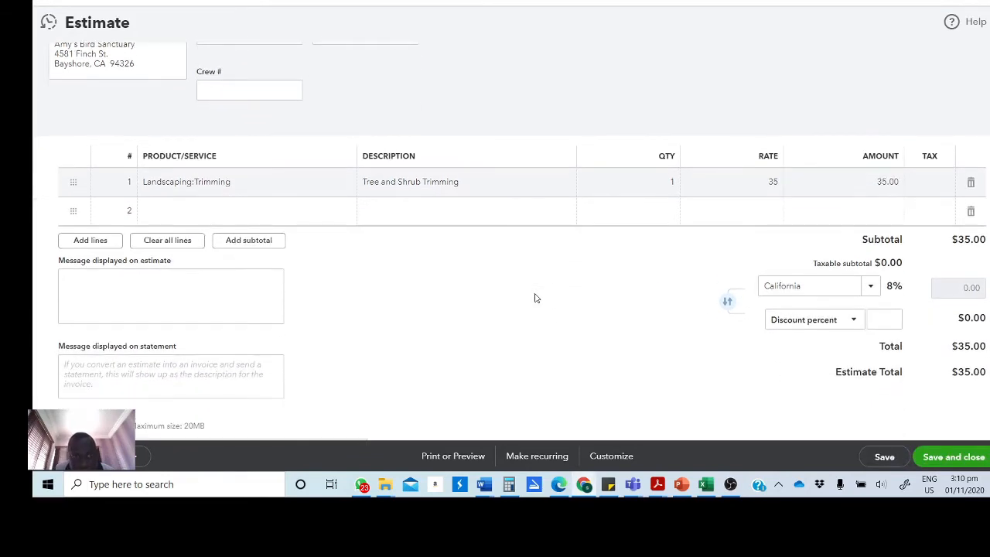
{"action": "left_click", "coordinate": [958, 466]}
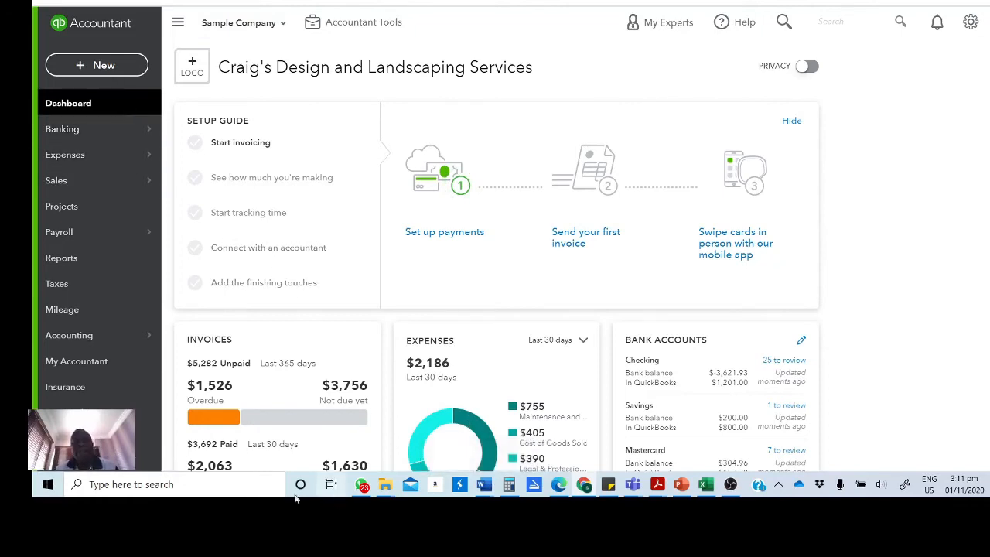
- Create a new invoice for the customer Amy's Bird Sanctuary
{"action": "left_click", "coordinate": [109, 68]}
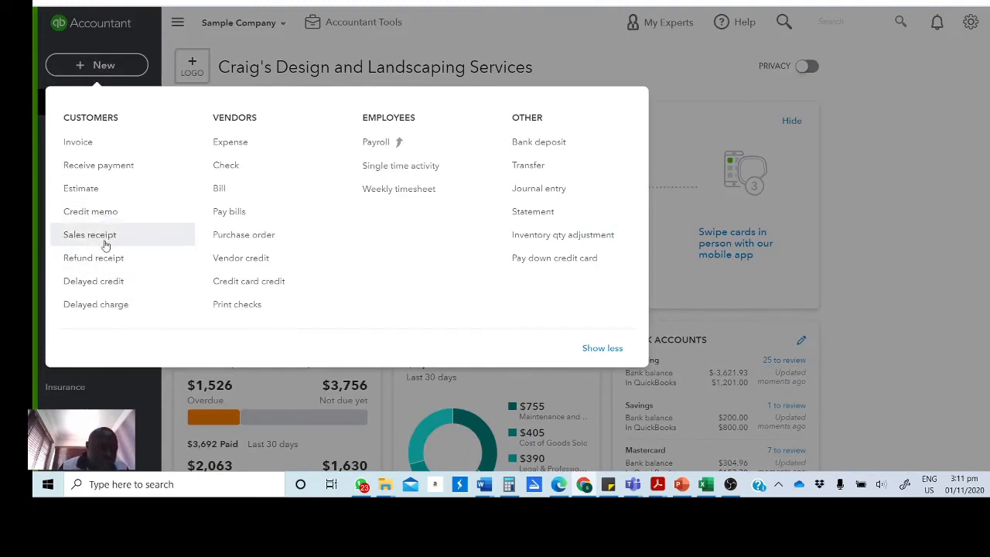
{"action": "left_click", "coordinate": [92, 144]}
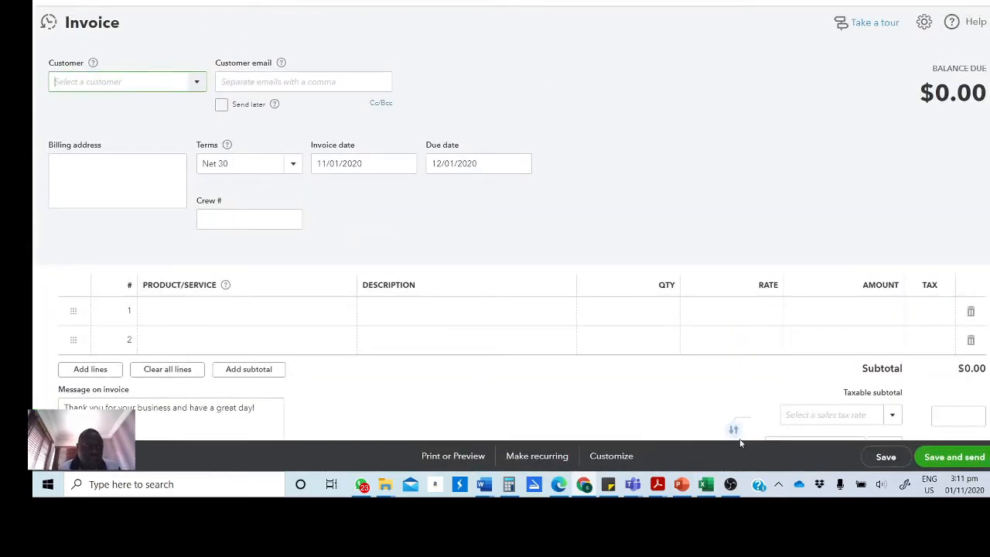
{"action": "left_click", "coordinate": [196, 85]}
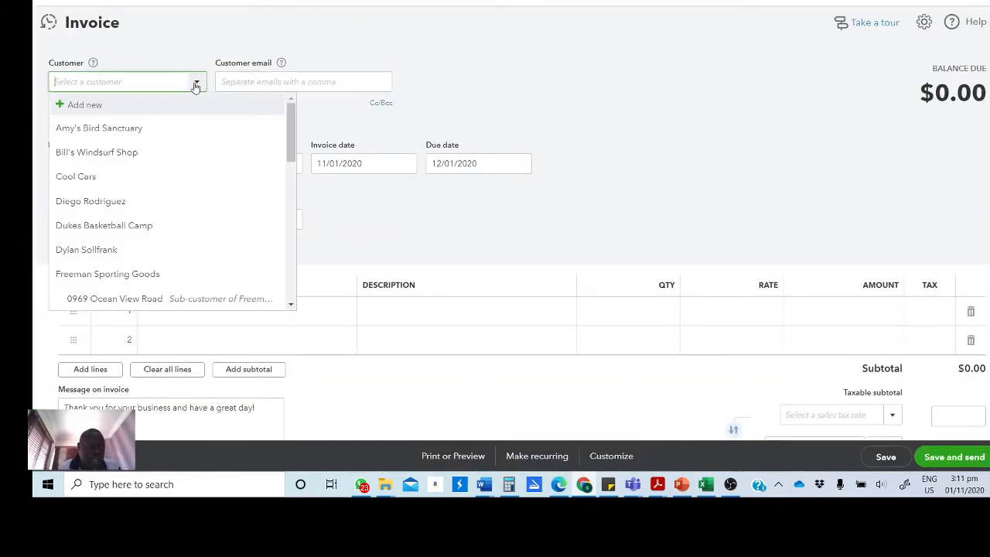
{"action": "left_click", "coordinate": [129, 132]}
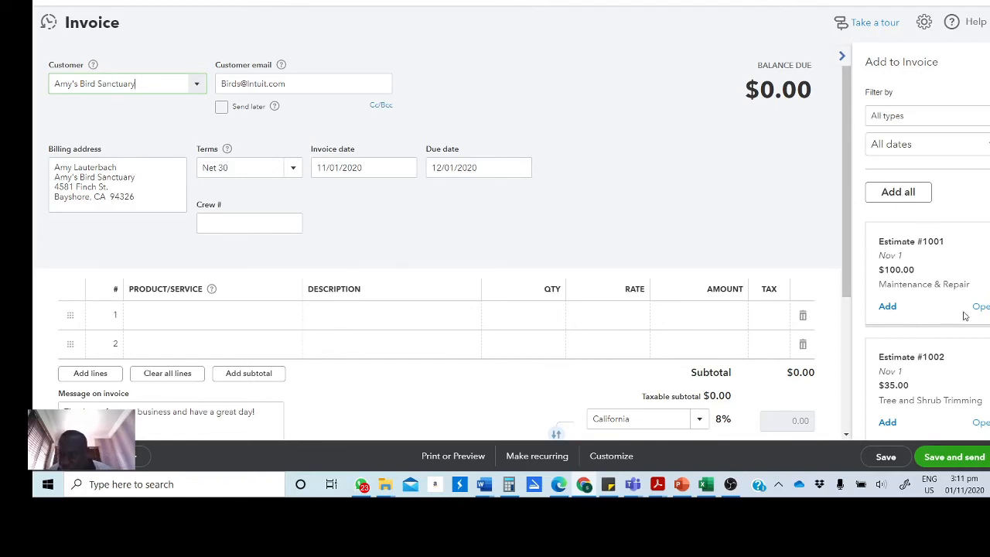
- Add the Tree and Shrub Trimming estimate to the invoice and copy in the lines of the Maintenance & Repair estimate
{"action": "scroll", "coordinate": [964, 316], "scroll_direction": "down", "scroll_amount": 2}
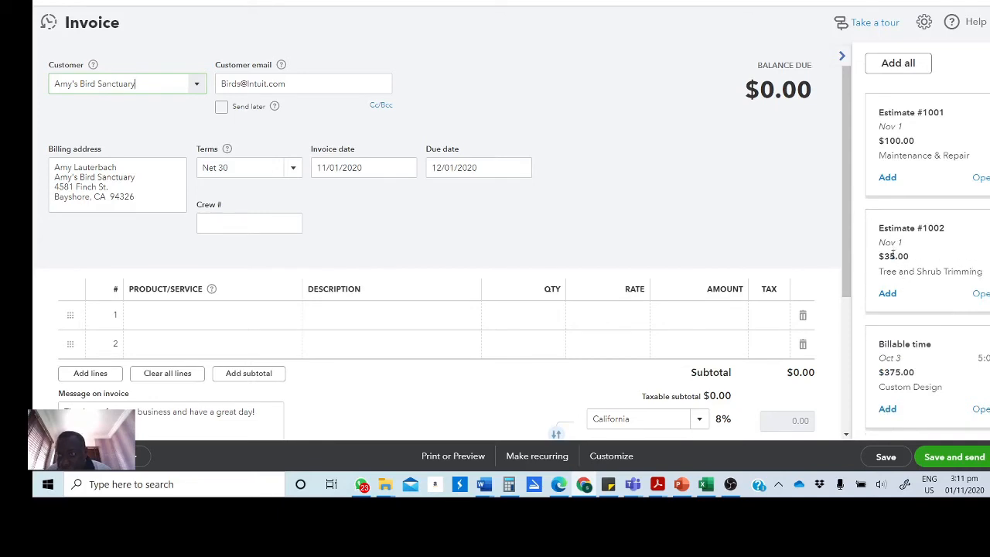
{"action": "left_click", "coordinate": [887, 293]}
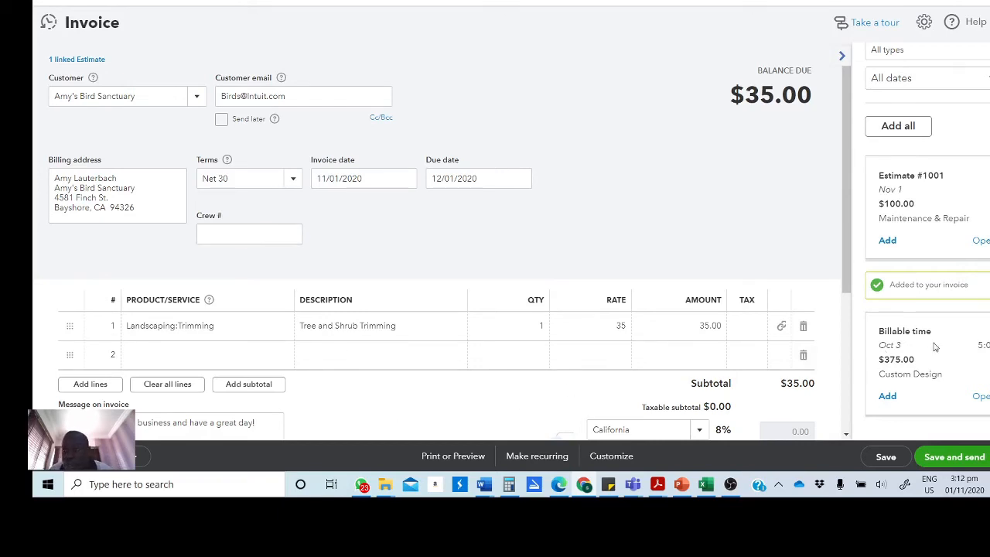
{"action": "scroll", "coordinate": [934, 347], "scroll_direction": "up", "scroll_amount": 1}
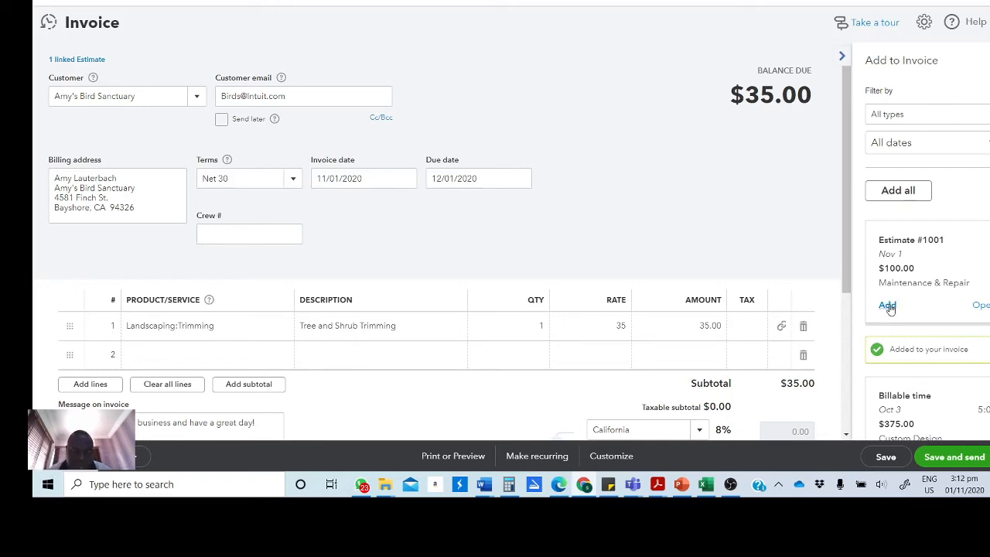
{"action": "left_click", "coordinate": [888, 306]}
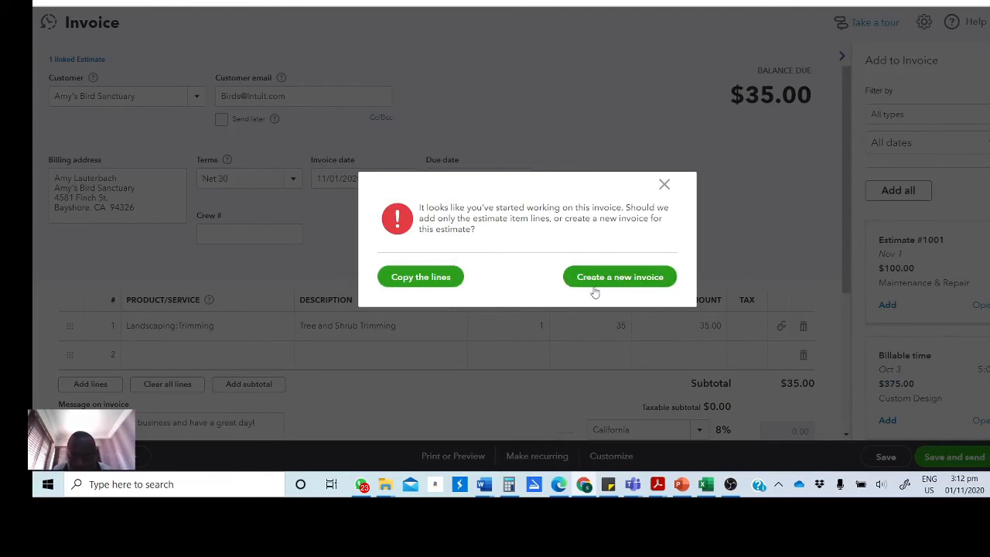
{"action": "left_click", "coordinate": [418, 280]}
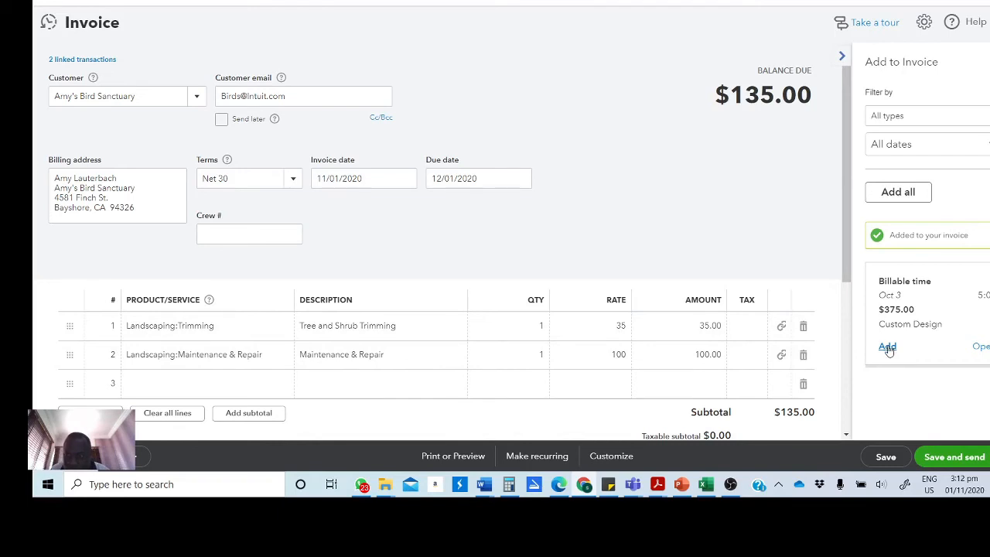
- Add the Custom Design billable time to the invoice and check the invoice lines
{"action": "left_click", "coordinate": [887, 347]}
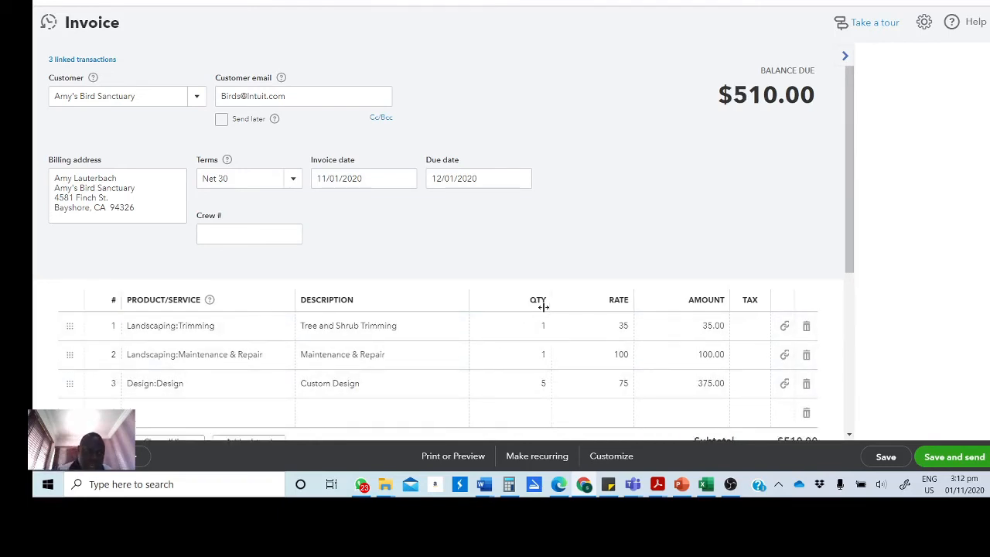
{"action": "scroll", "coordinate": [795, 276], "scroll_direction": "down", "scroll_amount": 1}
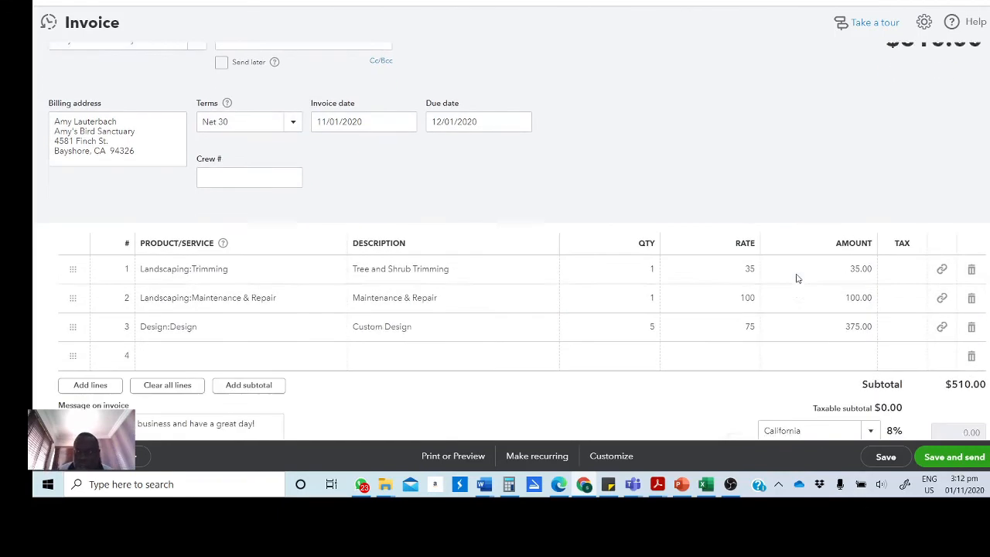
{"action": "scroll", "coordinate": [763, 325], "scroll_direction": "up", "scroll_amount": 1}
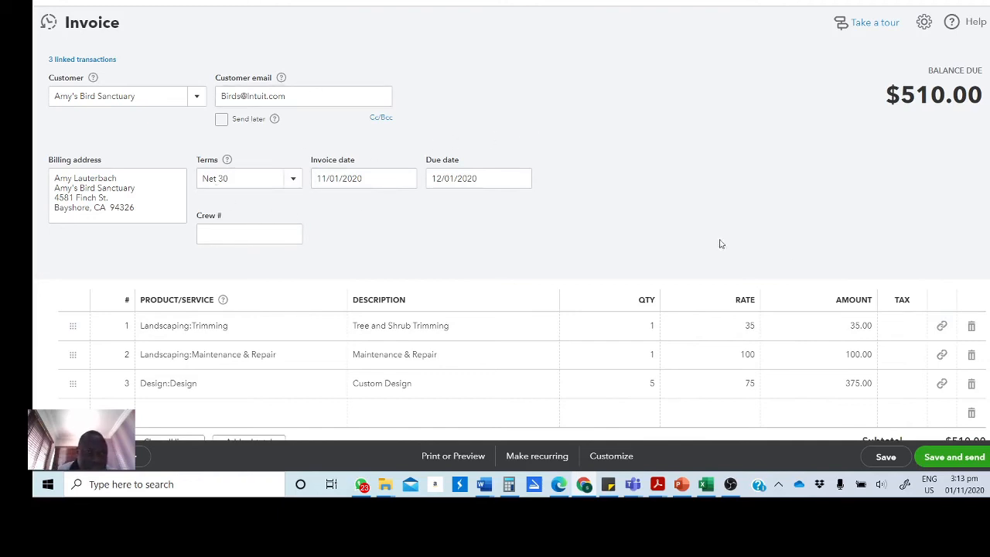
{"action": "scroll", "coordinate": [623, 196], "scroll_direction": "down", "scroll_amount": 1}
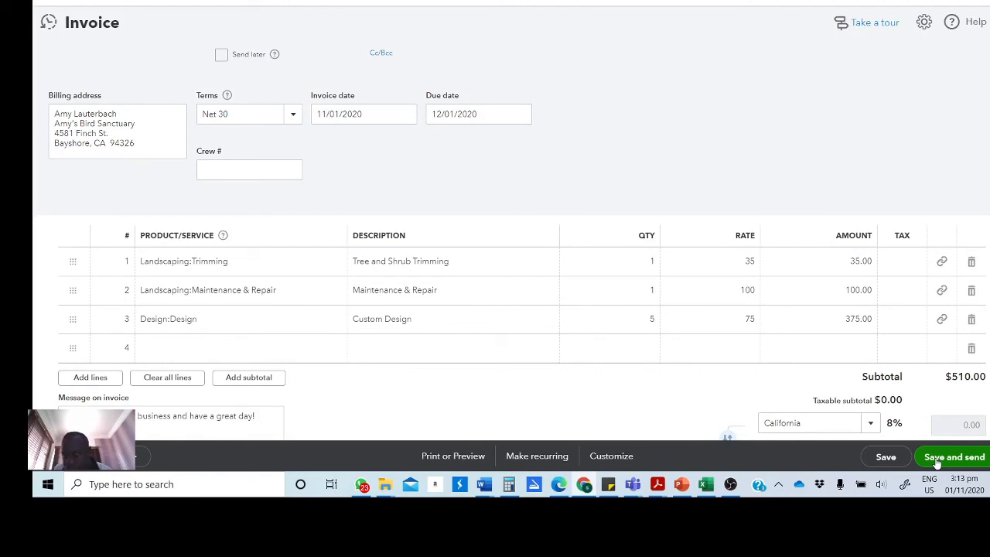
- Save the invoice and prepare its email to the customer
{"action": "left_click", "coordinate": [937, 461]}
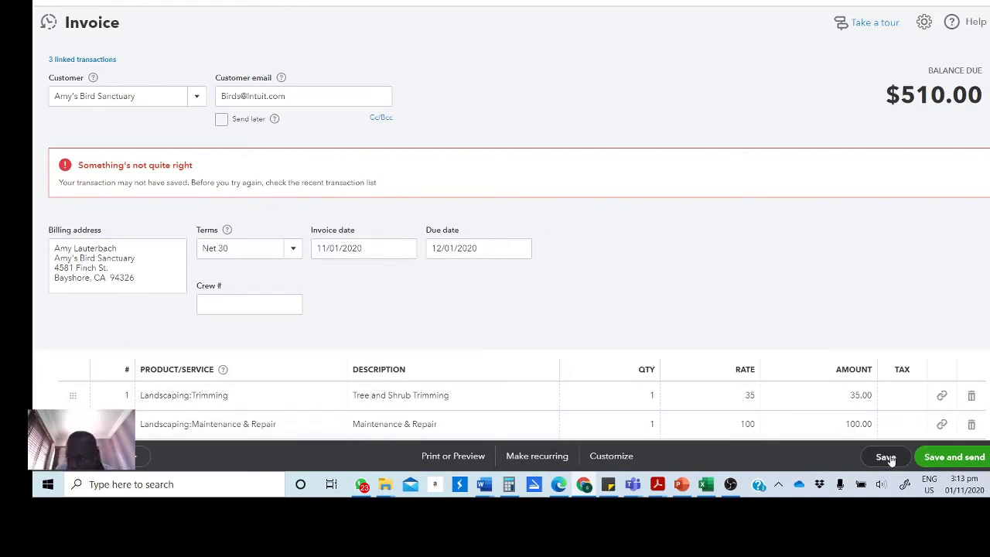
{"action": "left_click", "coordinate": [955, 458]}
{"action": "left_click", "coordinate": [955, 462]}
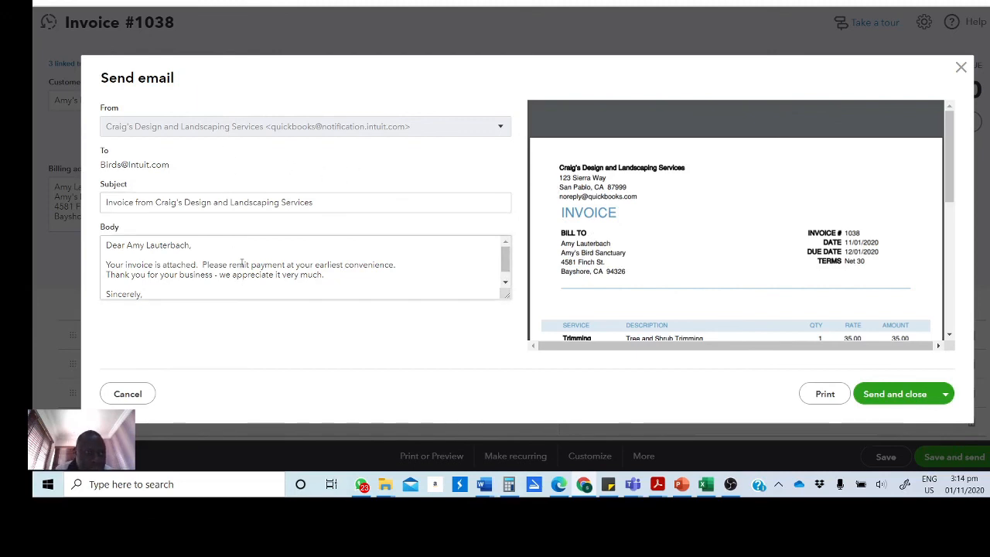
- Check the invoice preview, then send the email with its prefilled subject and message and close the invoice
{"action": "left_click", "coordinate": [381, 199]}
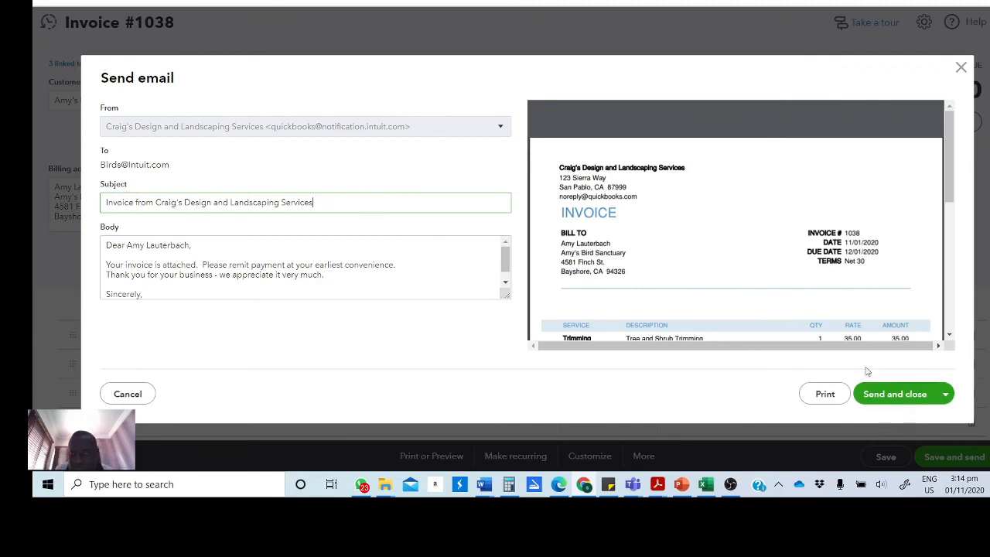
{"action": "mouse_move", "coordinate": [901, 295]}
{"action": "scroll", "coordinate": [901, 298], "scroll_direction": "down", "scroll_amount": 3}
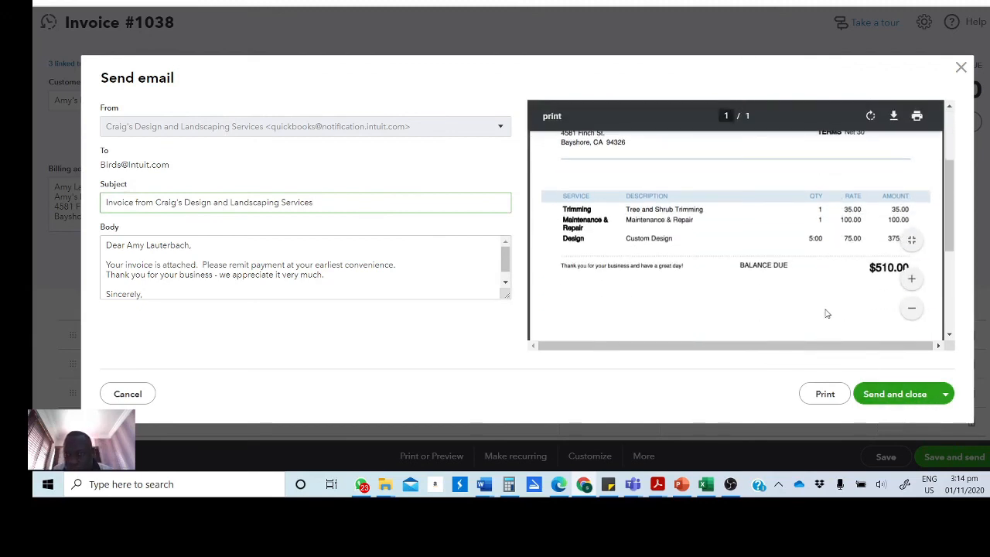
{"action": "scroll", "coordinate": [822, 311], "scroll_direction": "down", "scroll_amount": 2}
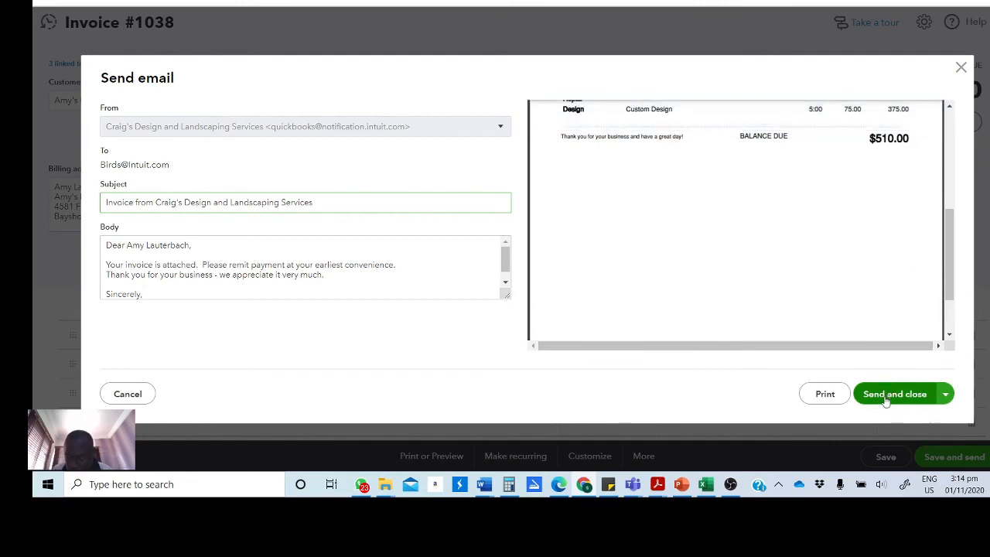
{"action": "scroll", "coordinate": [722, 175], "scroll_direction": "up", "scroll_amount": 3}
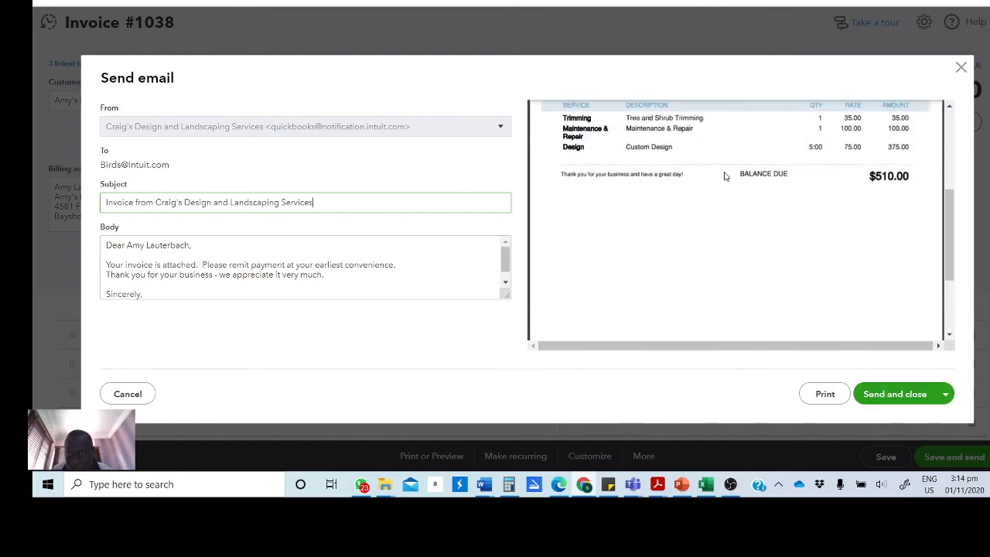
{"action": "left_click", "coordinate": [890, 396]}
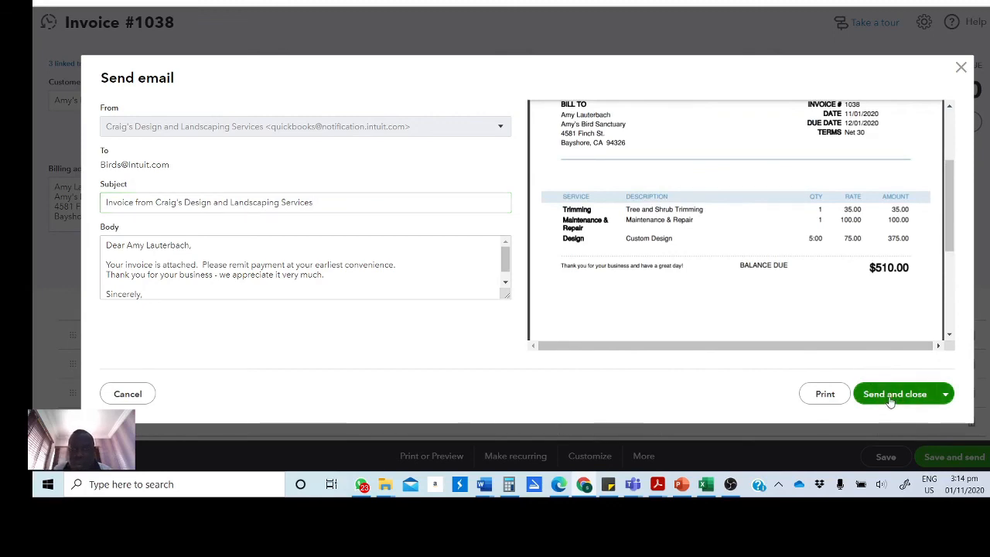